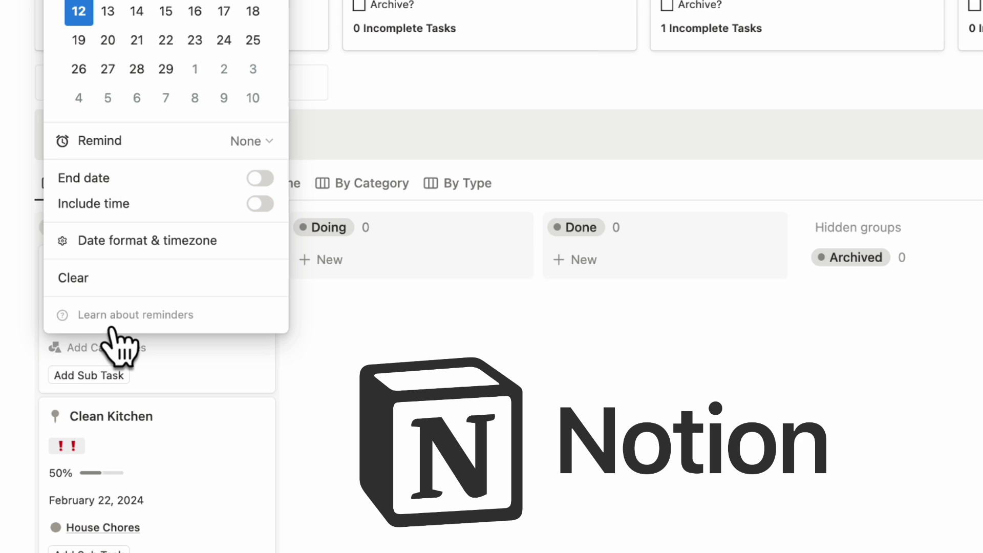
# Step: Cycle the To-Do List board through By Due Date, By Time and By Category, ending on By Type
pyautogui.click(180, 179)
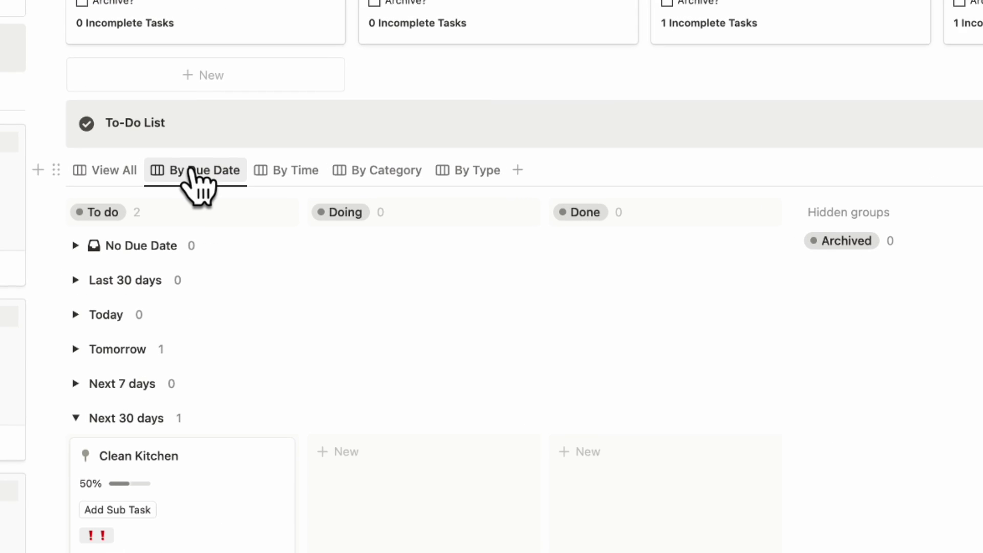
pyautogui.click(276, 177)
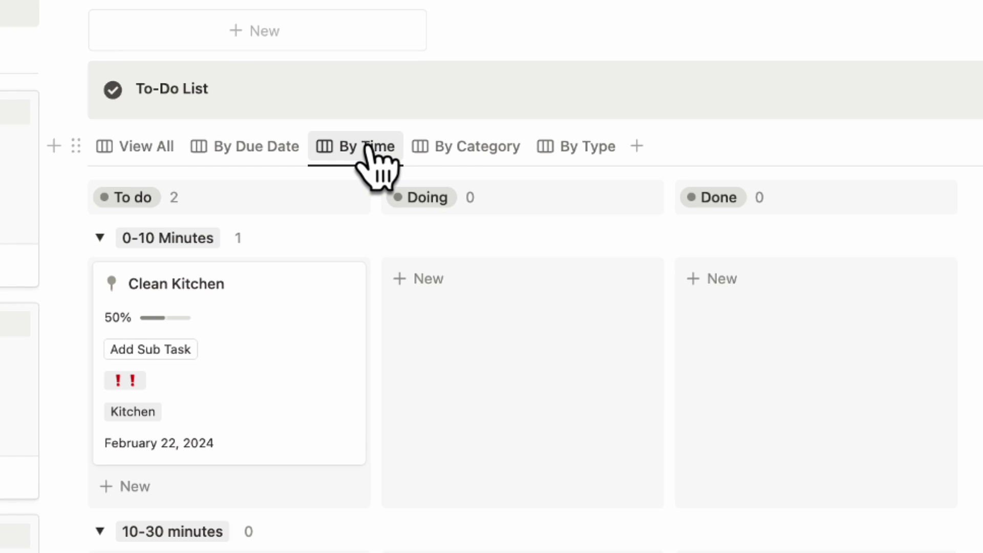
pyautogui.click(448, 150)
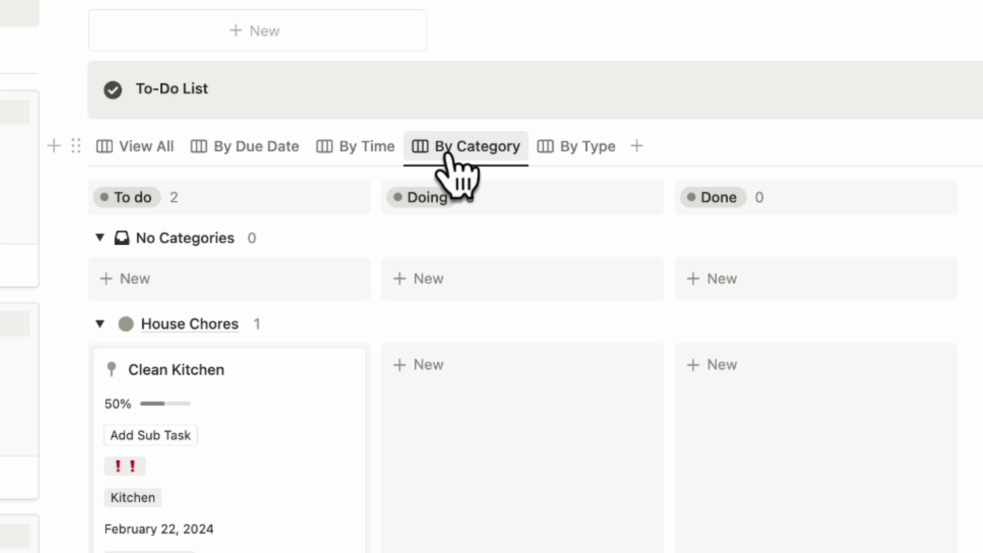
pyautogui.click(583, 158)
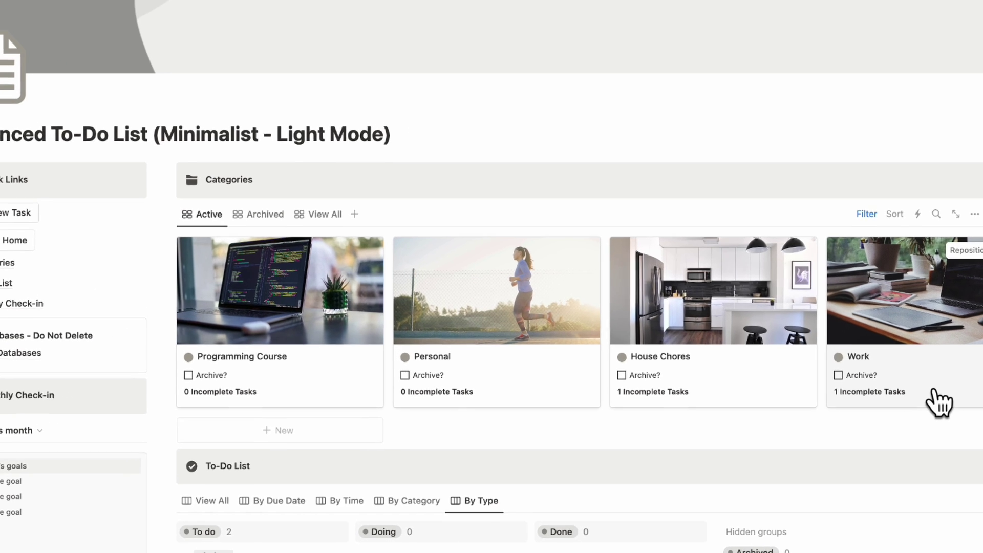
pyautogui.click(858, 386)
pyautogui.scroll(-1, 685, 339)
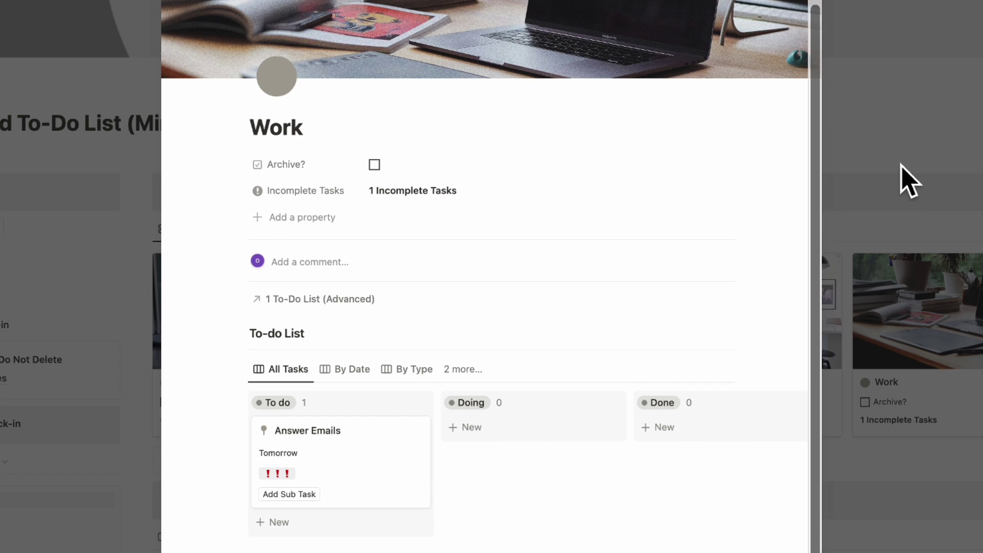
pyautogui.click(900, 166)
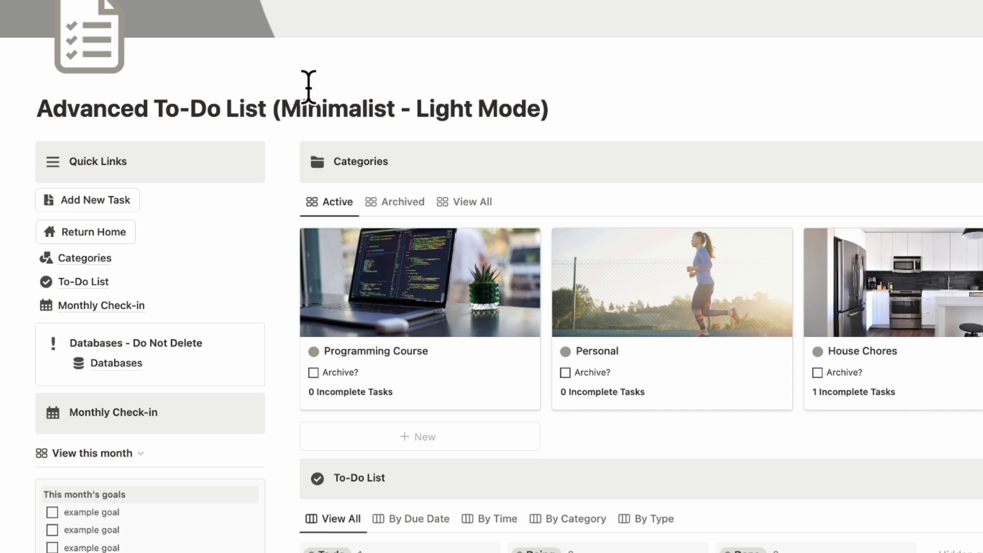
pyautogui.scroll(-5, 399, 143)
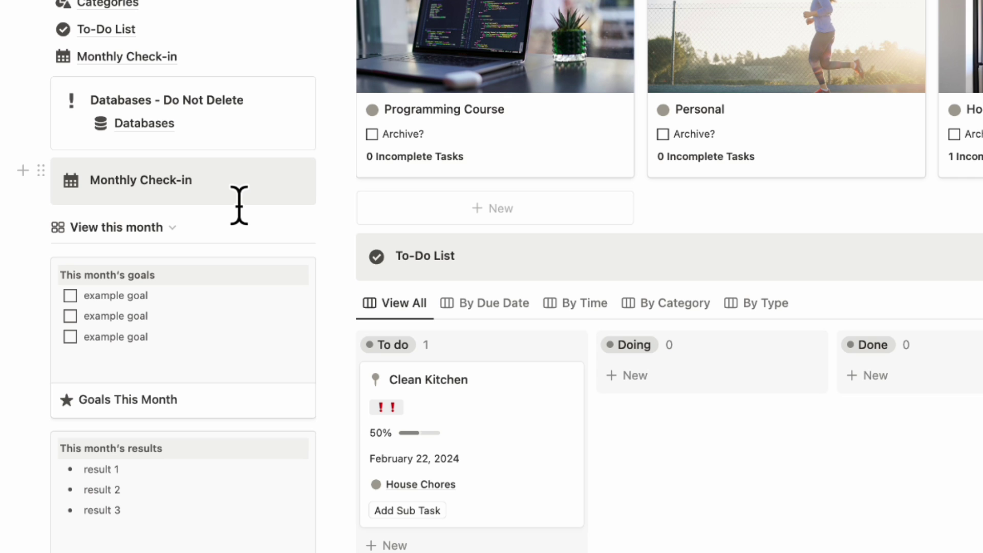
pyautogui.scroll(-10, 239, 205)
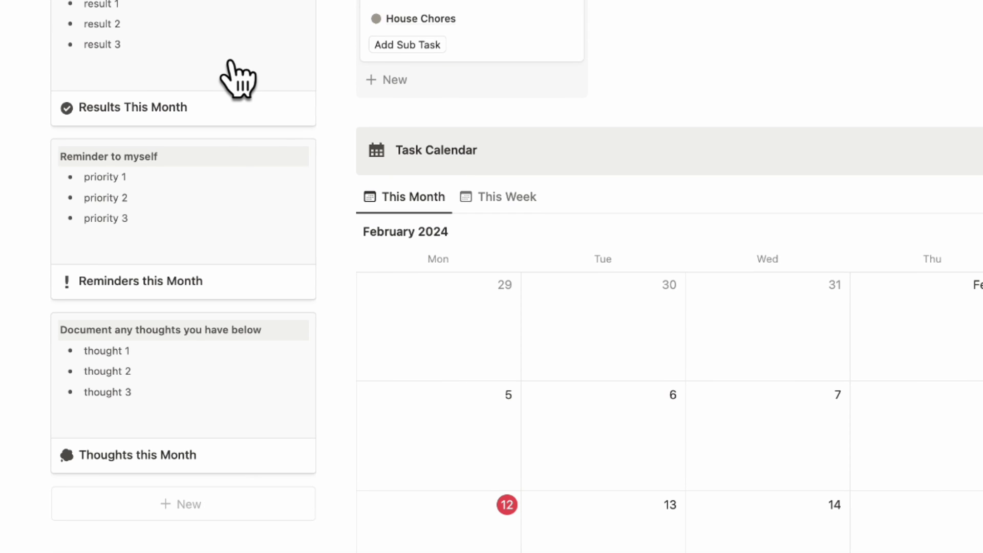
pyautogui.scroll(8, 241, 171)
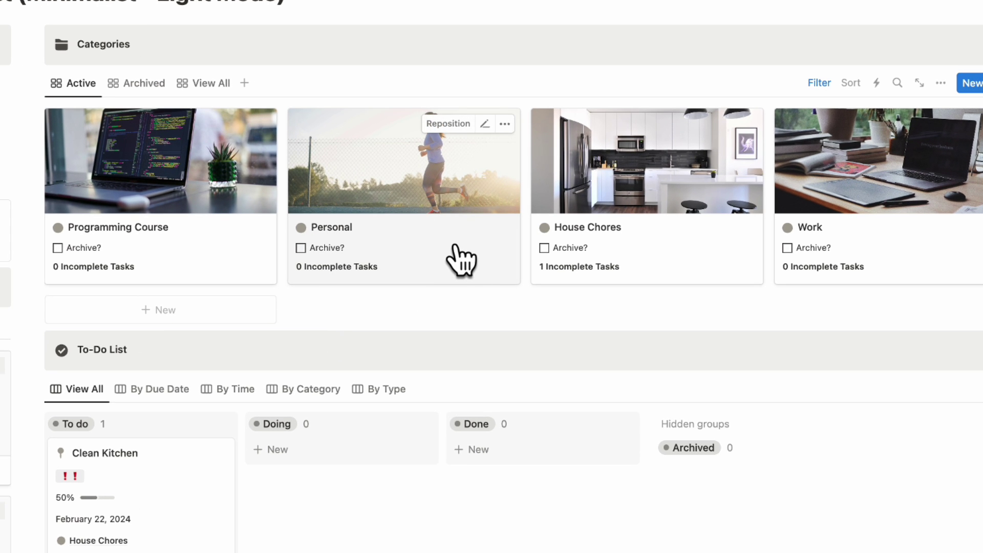
pyautogui.scroll(-5, 461, 260)
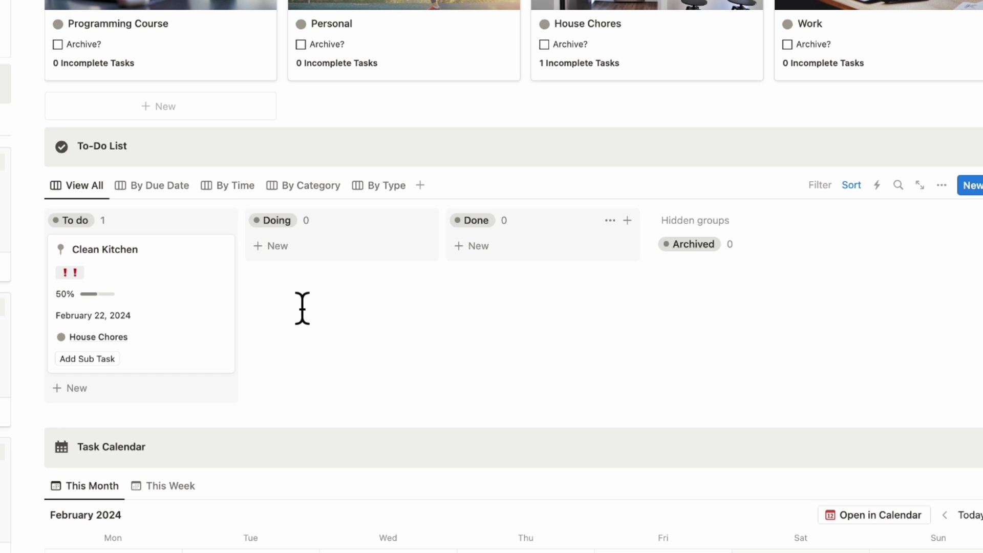
pyautogui.scroll(-7, 302, 309)
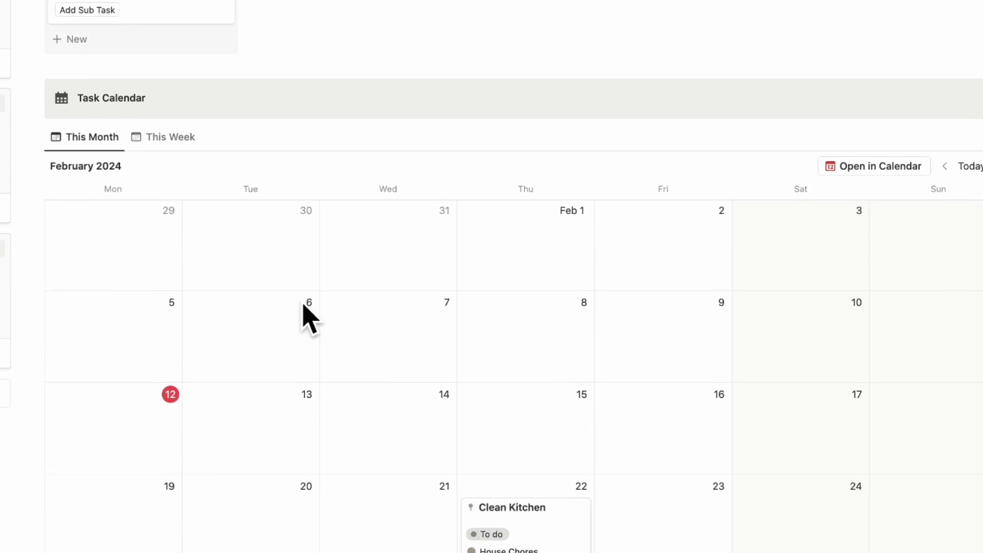
pyautogui.scroll(-2, 303, 305)
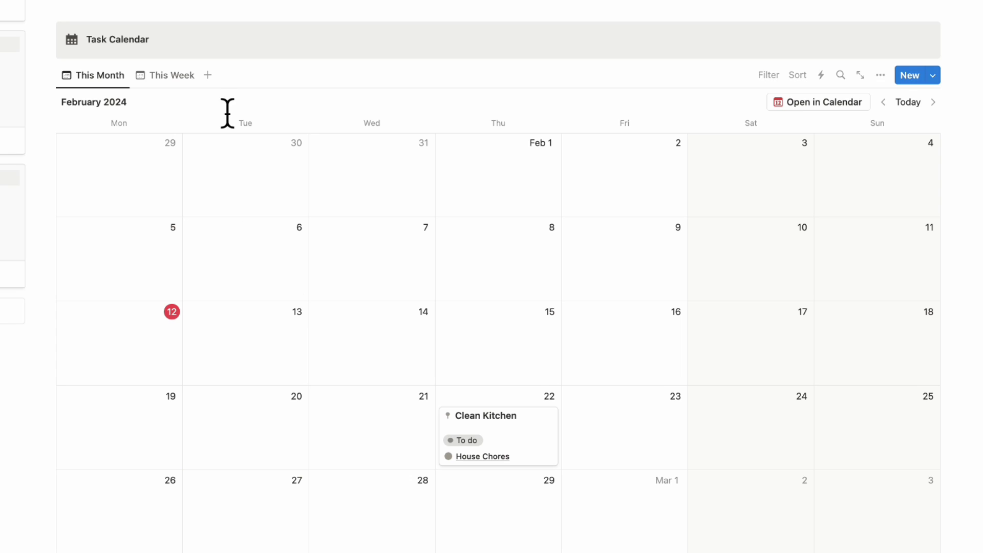
pyautogui.click(164, 75)
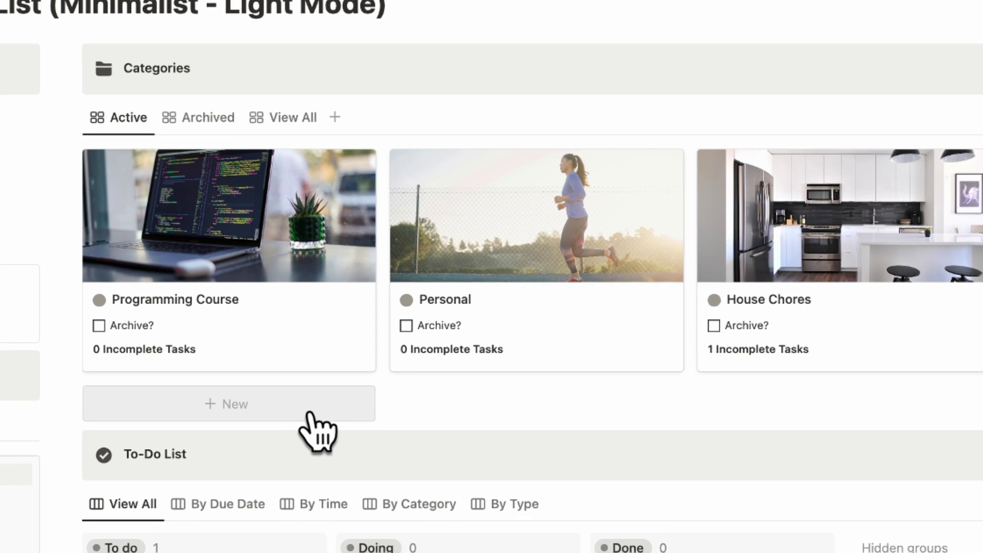
# Step: Add a new category from the Categories gallery and retitle it Cooking/Food
pyautogui.click(310, 414)
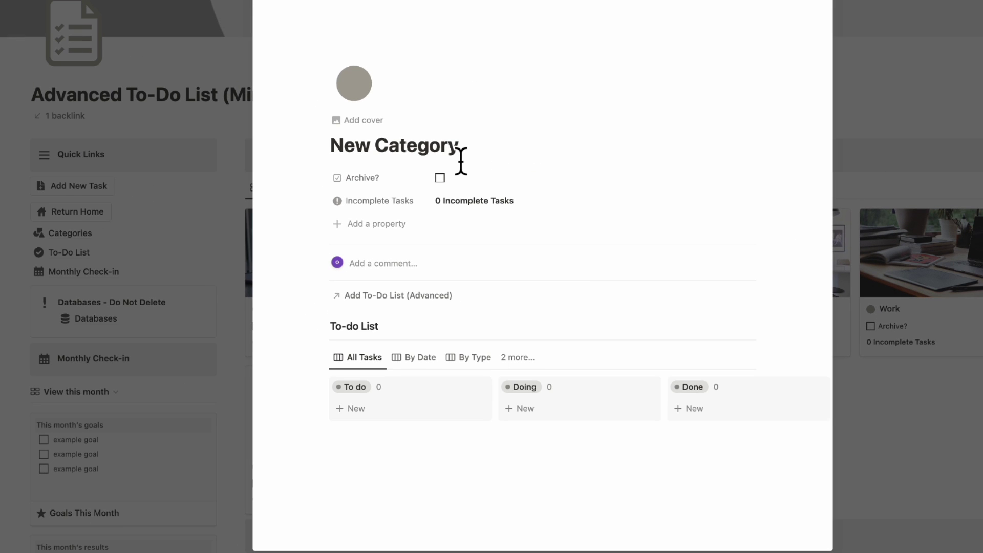
pyautogui.tripleClick(410, 154)
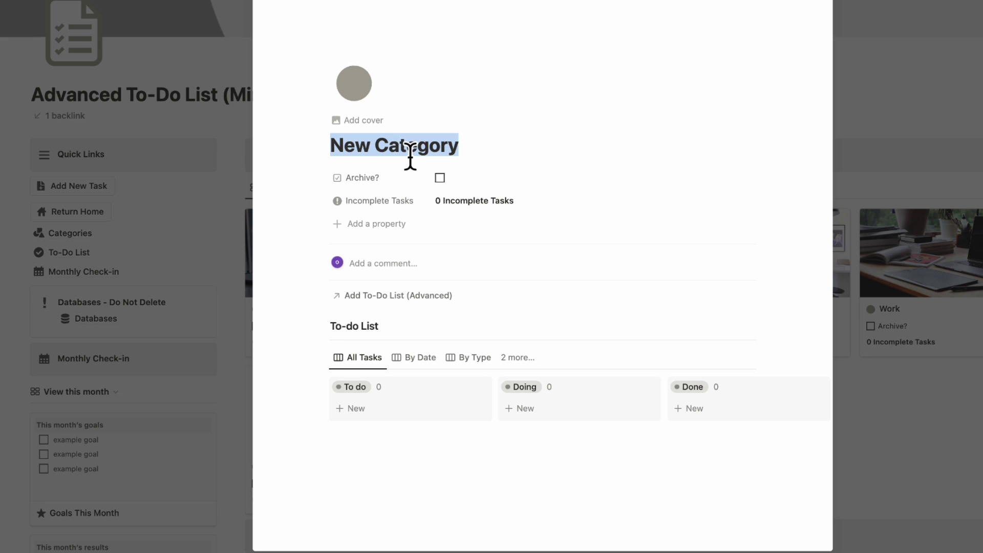
pyautogui.write('Cooking/')
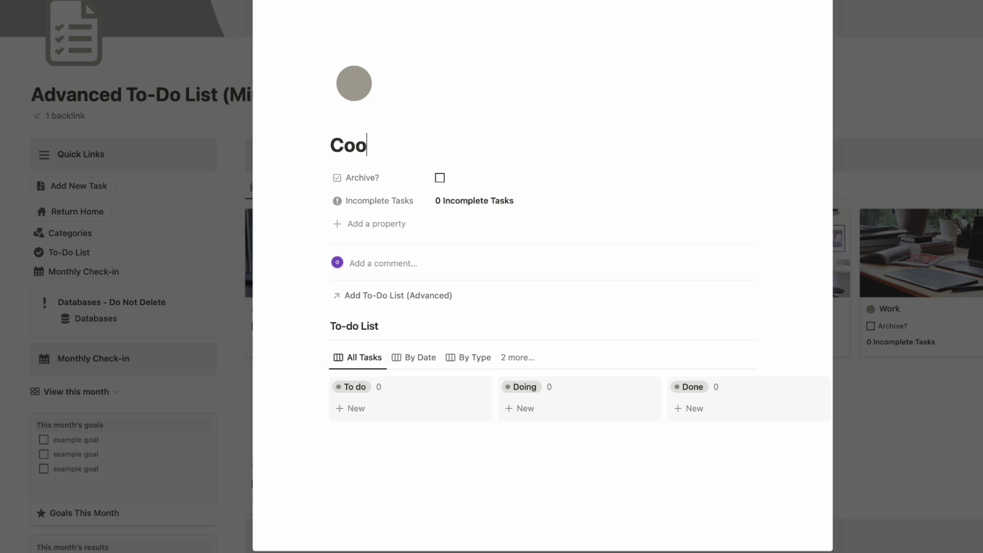
pyautogui.write('Food')
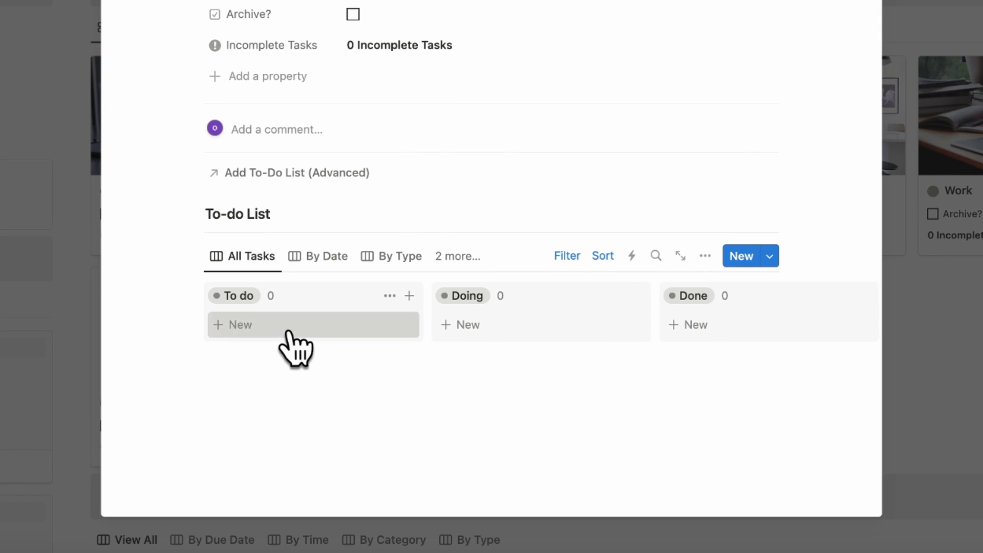
# Step: Add a To do task titled 'Buy Groceries for Dinner'
pyautogui.click(283, 335)
pyautogui.press('super+a')
pyautogui.write('B')
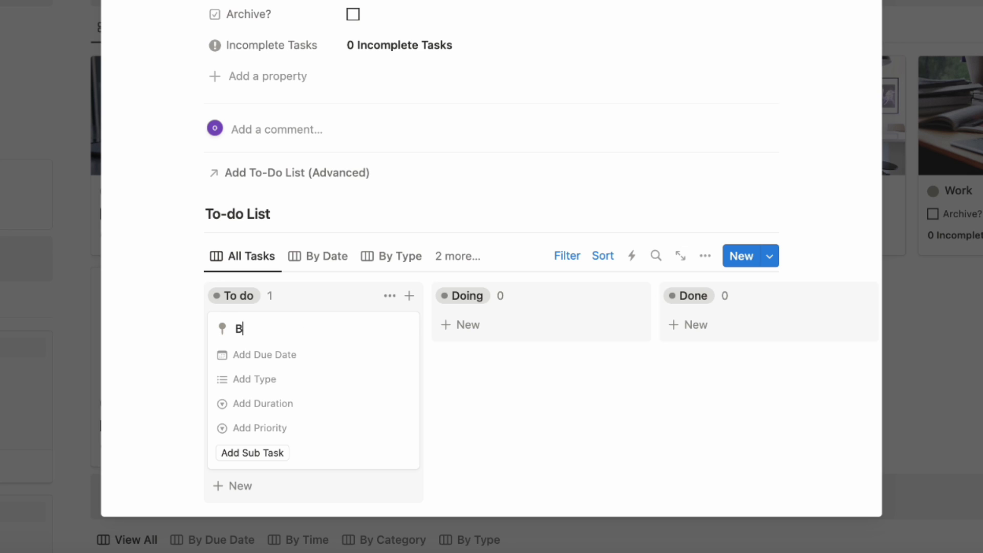
pyautogui.write('uy Groceries f')
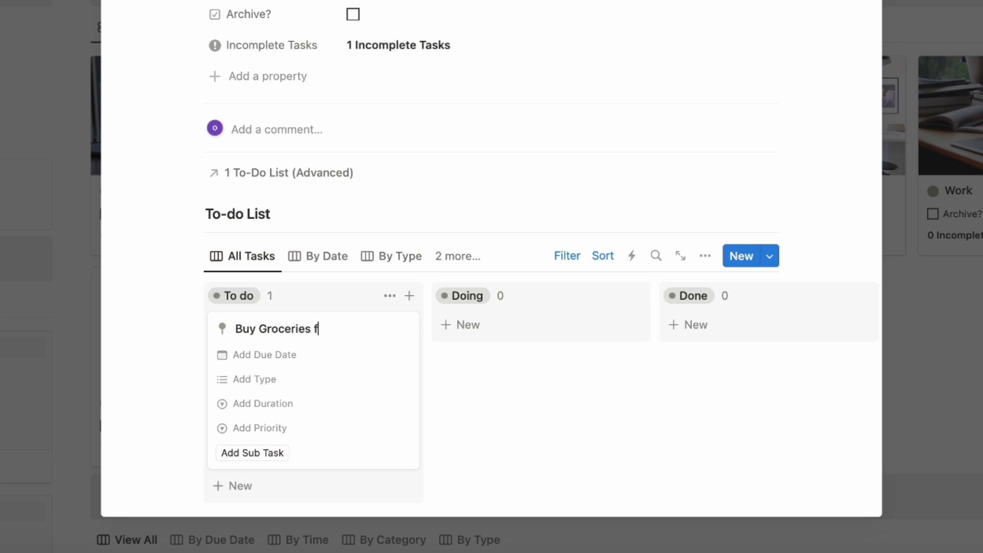
pyautogui.write('or Dinner')
# Step: Set the grocery task's due date to today, February 12, and its type to Shopping
pyautogui.scroll(-2, 327, 378)
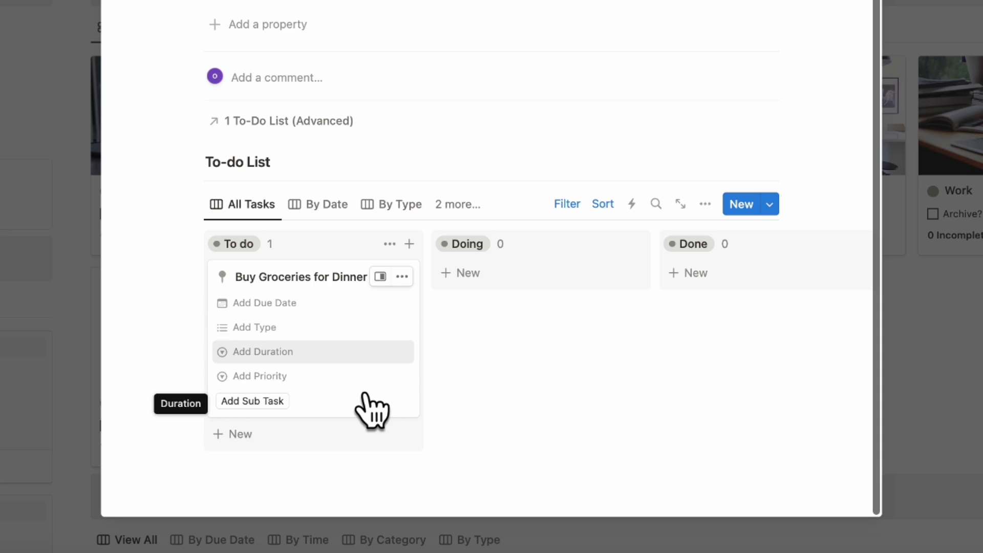
pyautogui.click(307, 307)
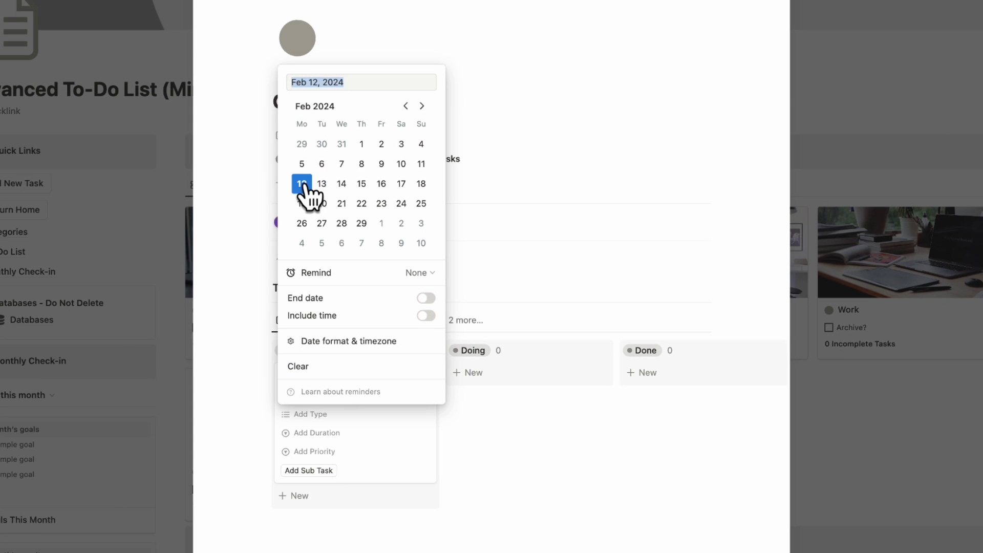
pyautogui.click(364, 425)
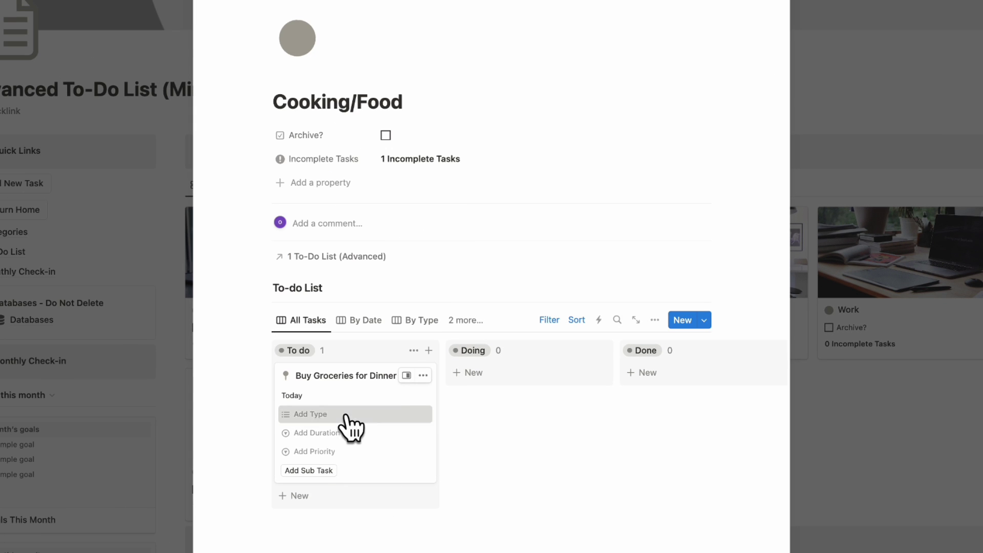
pyautogui.click(342, 413)
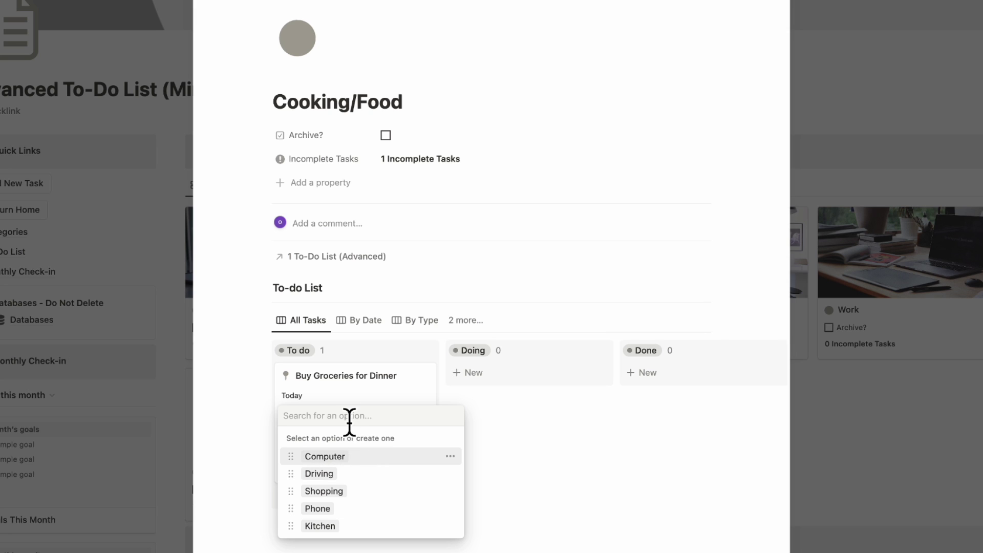
pyautogui.click(366, 492)
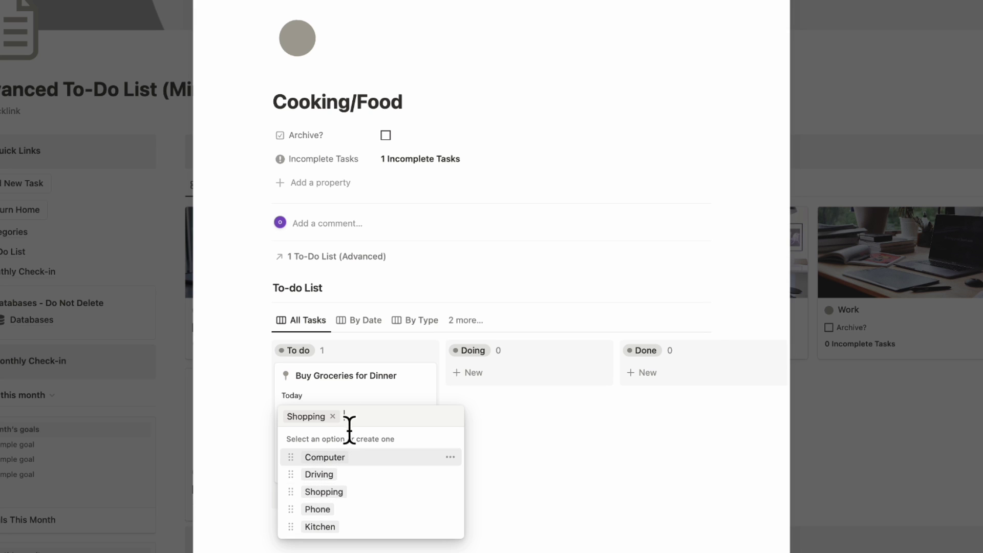
pyautogui.click(368, 403)
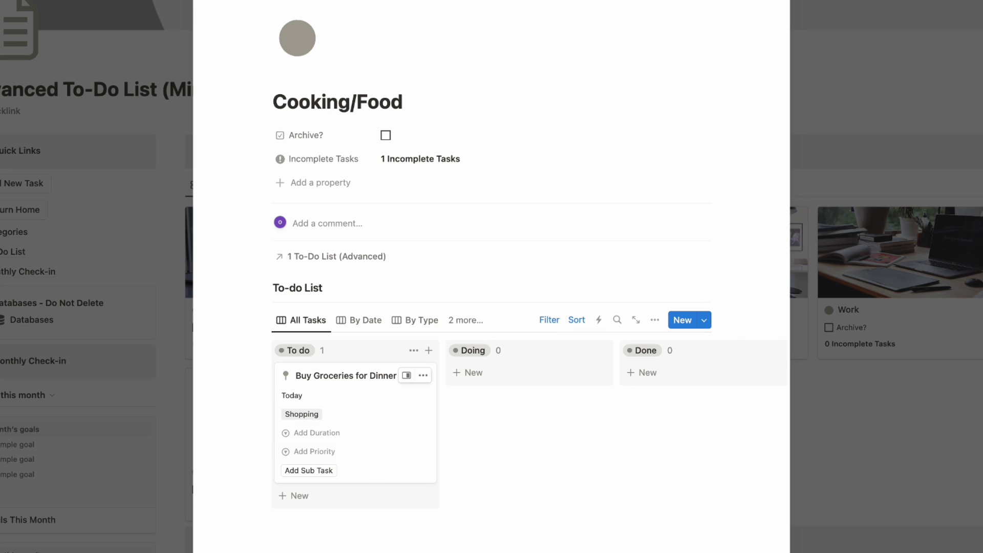
# Step: Give the grocery task a 10-30 minutes duration and !! priority, then drag it out and back to To do
pyautogui.click(368, 433)
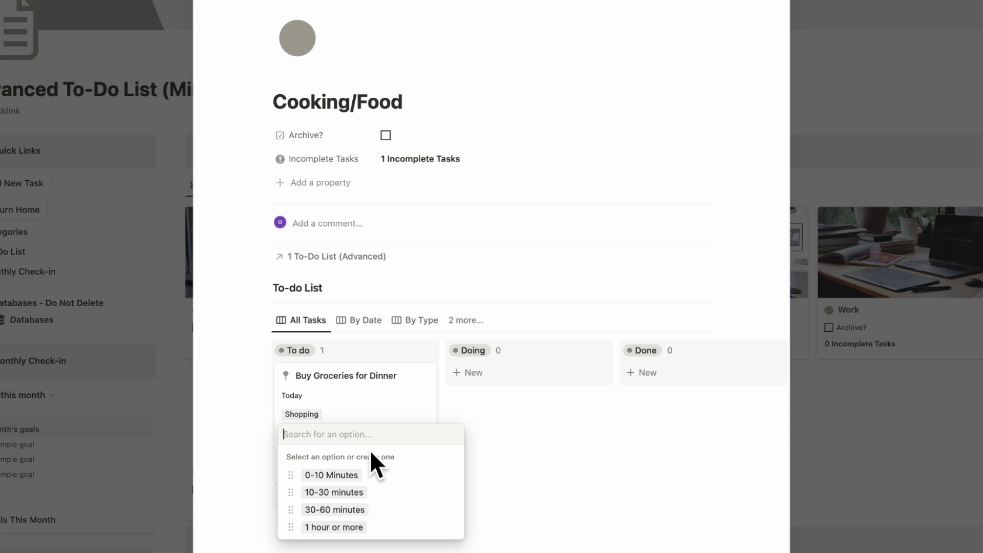
pyautogui.click(360, 493)
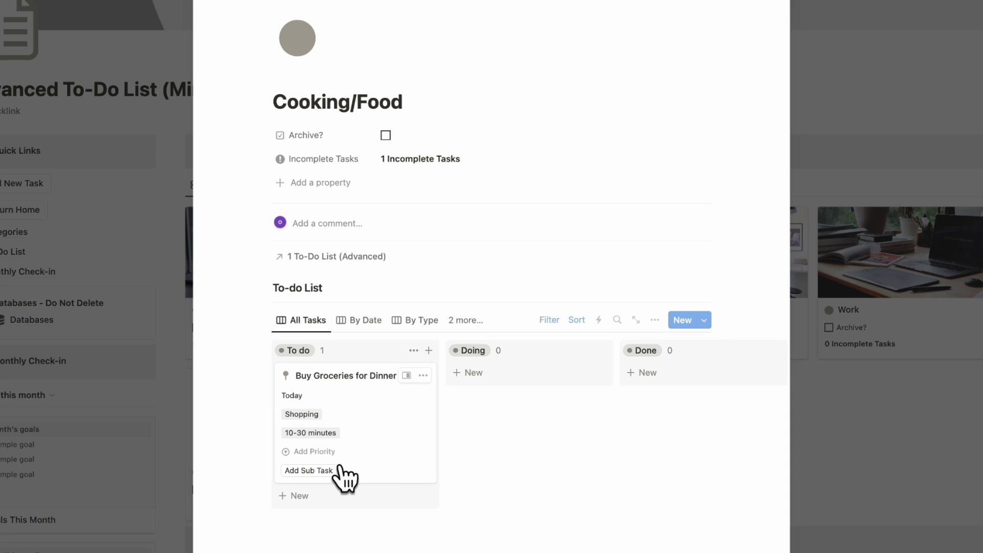
pyautogui.click(329, 452)
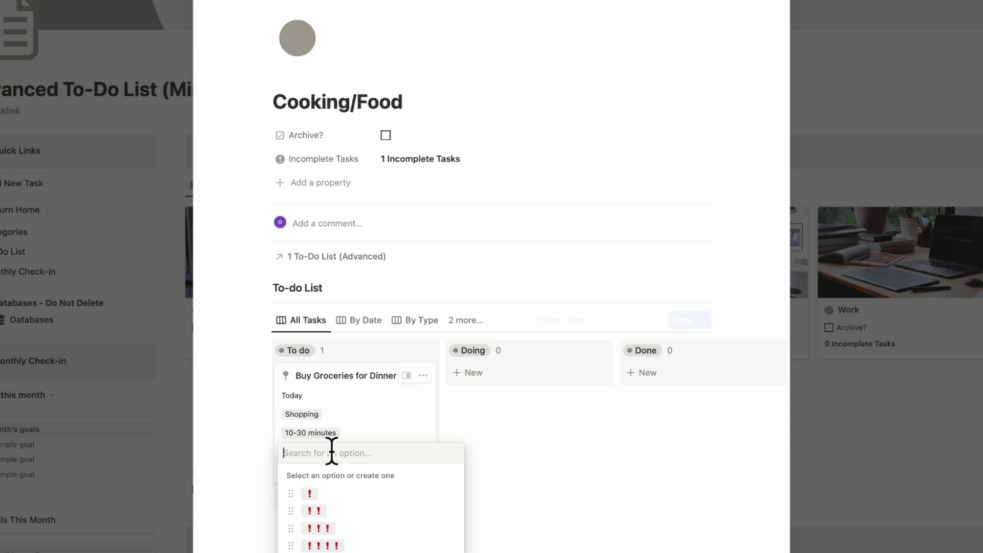
pyautogui.click(366, 512)
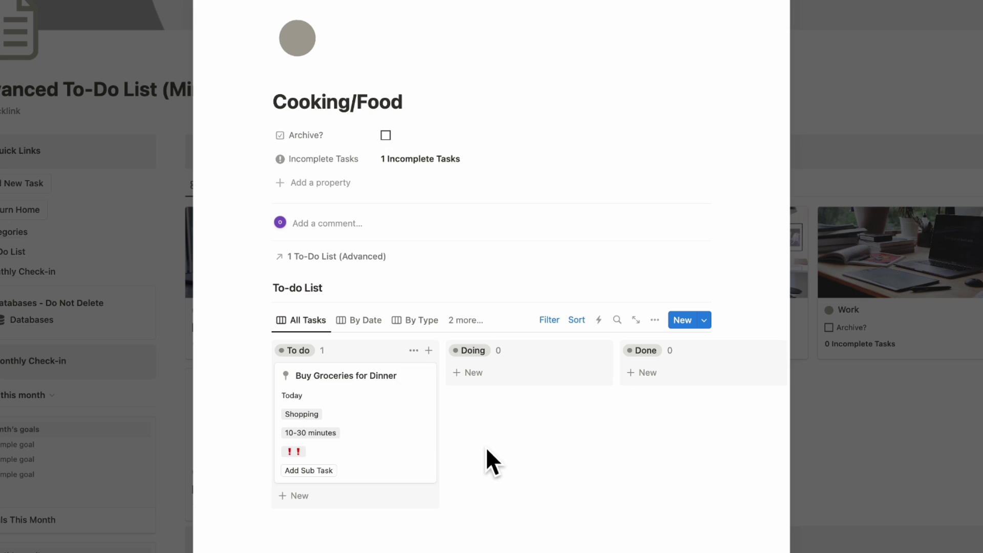
pyautogui.moveTo(415, 427); pyautogui.dragTo(676, 412)
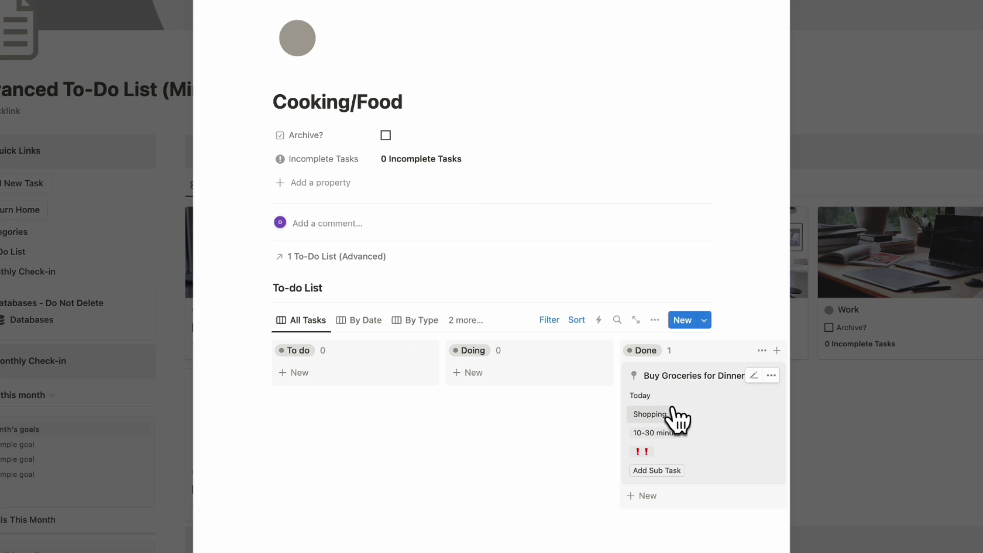
pyautogui.moveTo(676, 416); pyautogui.dragTo(385, 415)
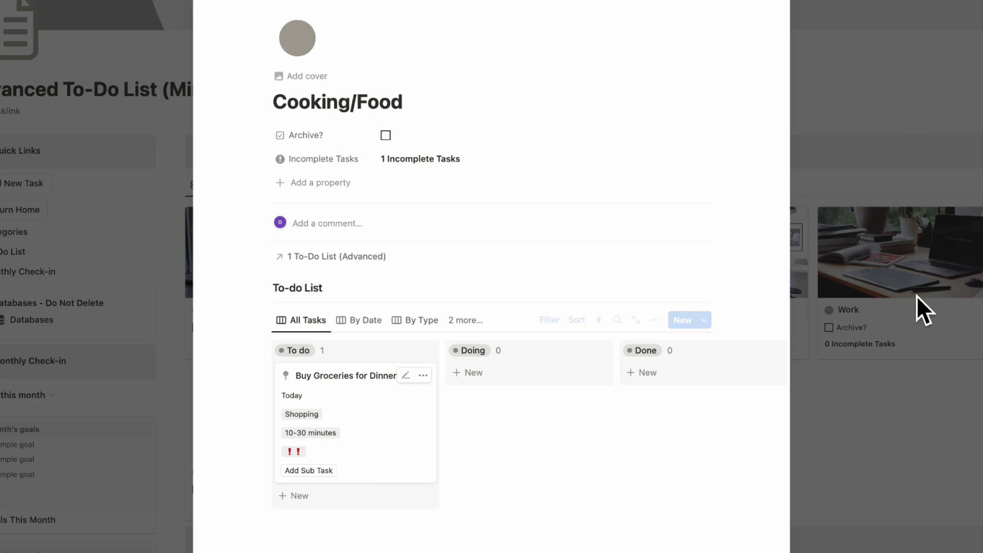
# Step: Close the page preview and open the Cooking/Food category page
pyautogui.click(899, 97)
pyautogui.scroll(-5, 772, 298)
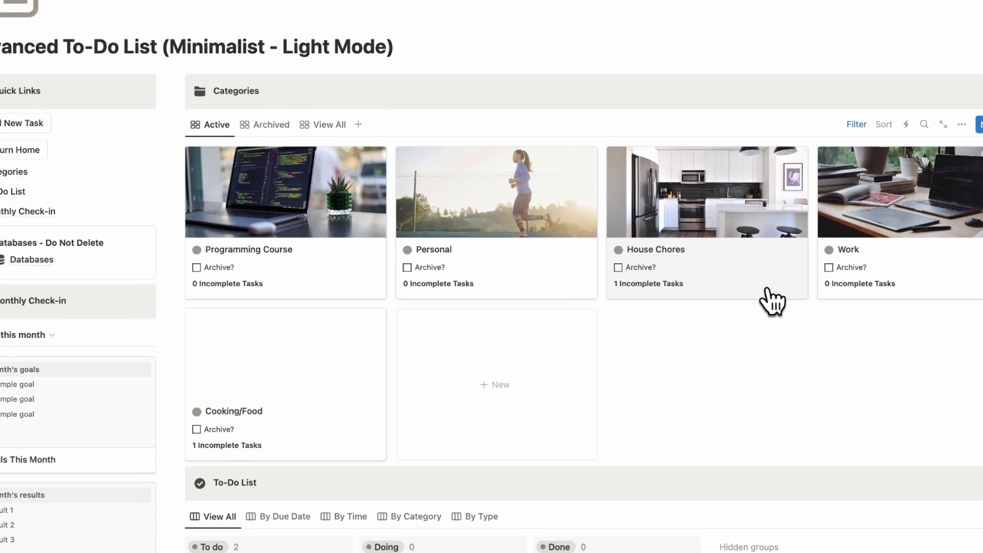
pyautogui.scroll(2, 331, 263)
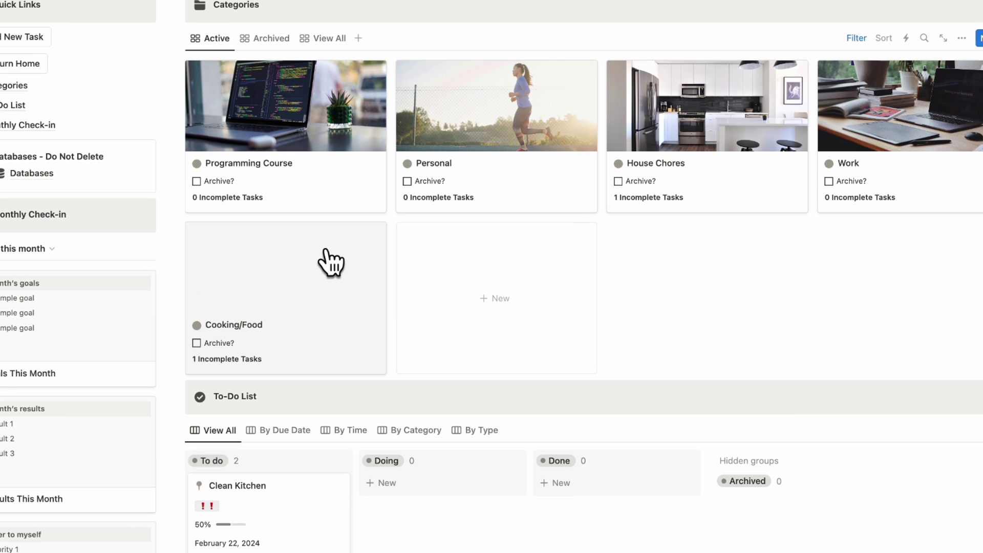
pyautogui.click(289, 286)
# Step: Set an Unsplash photo of food cooking in a pan, found by searching 'coo', as the cover
pyautogui.click(307, 116)
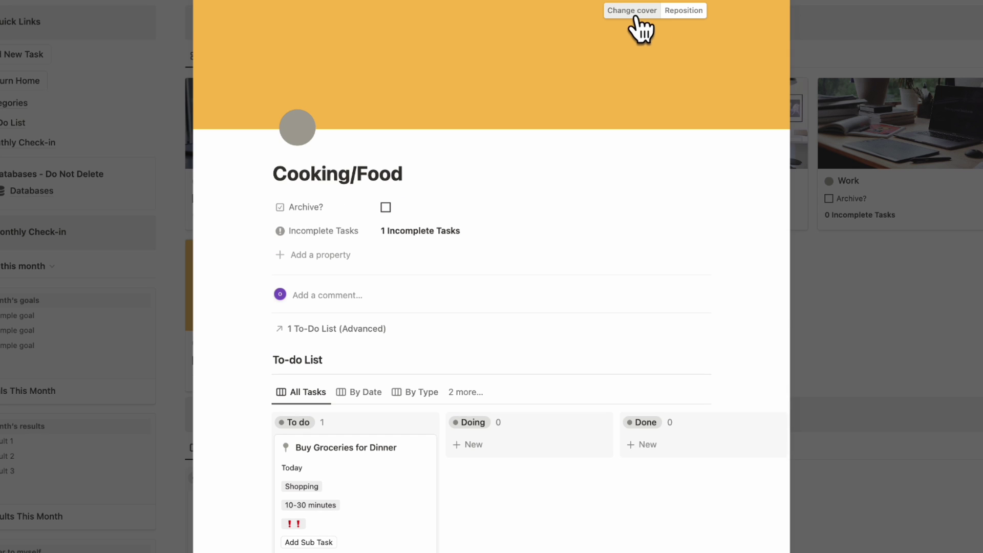
pyautogui.click(634, 12)
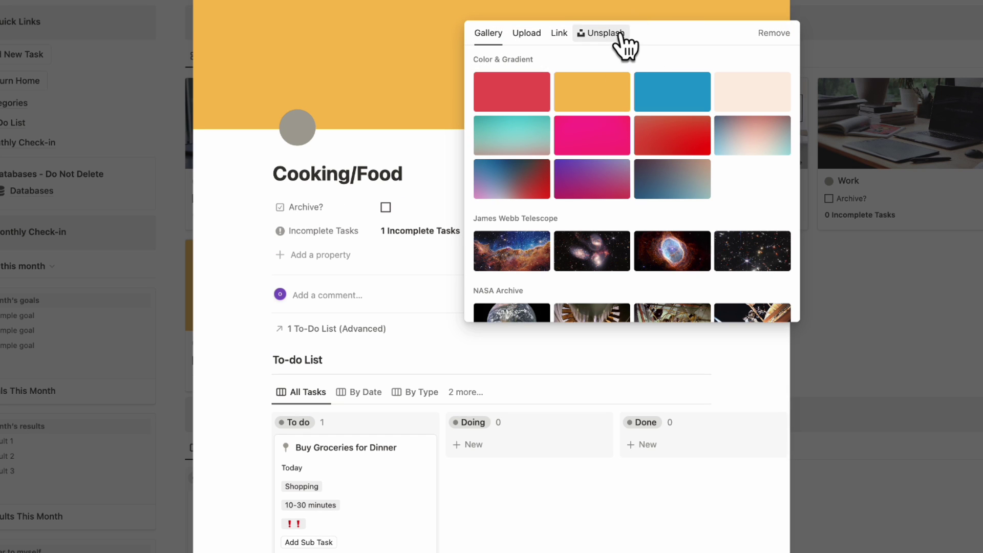
pyautogui.click(620, 33)
pyautogui.write('cooking')
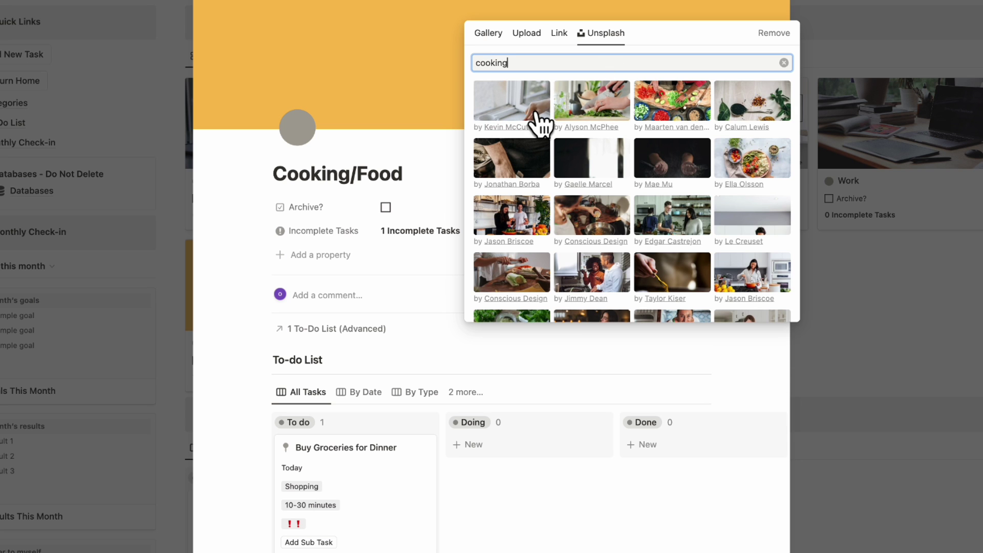
pyautogui.click(758, 205)
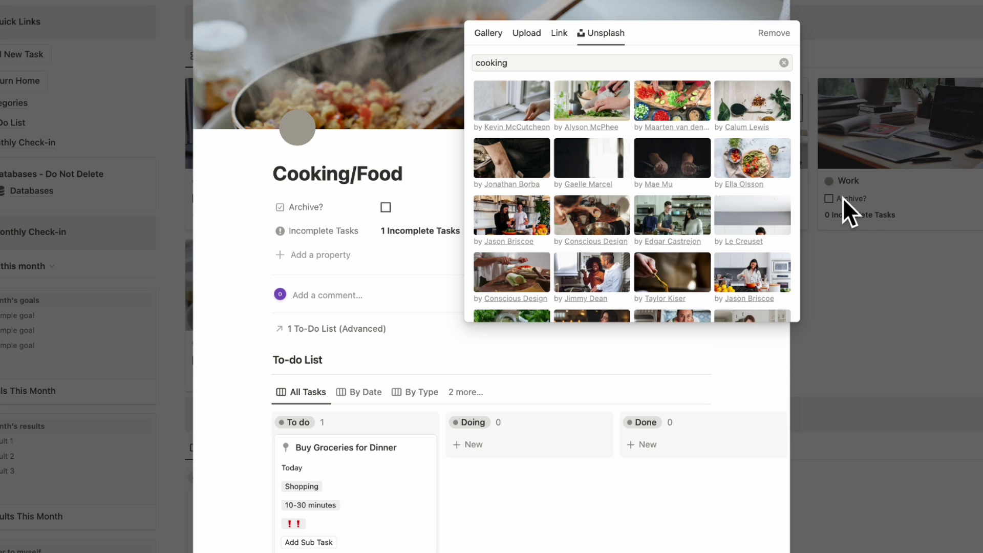
pyautogui.click(843, 197)
pyautogui.click(873, 235)
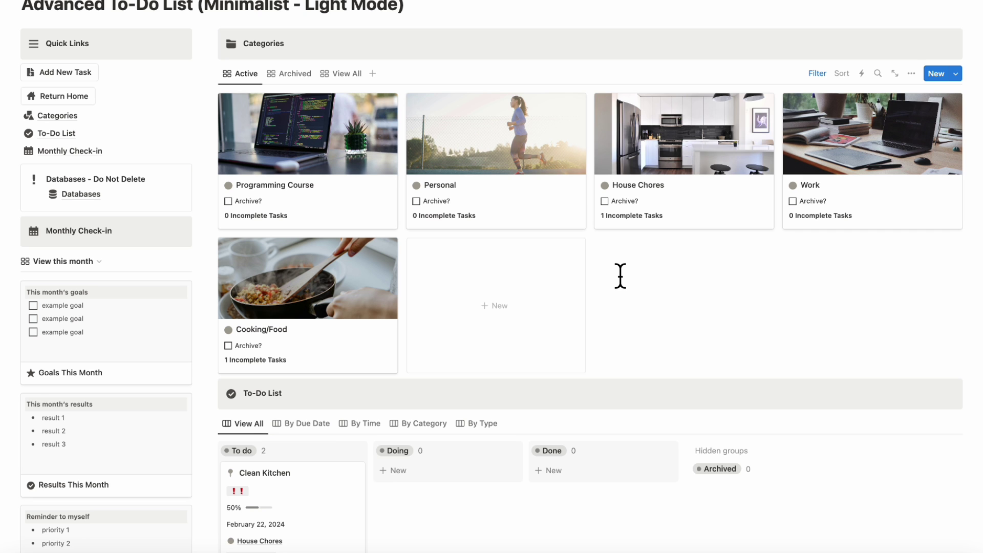
pyautogui.scroll(2, 598, 259)
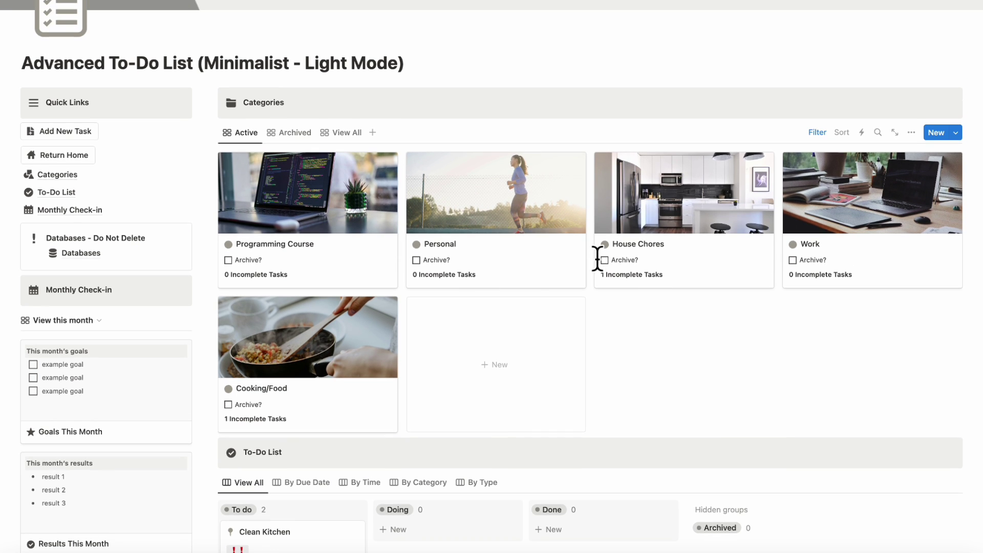
pyautogui.click(228, 260)
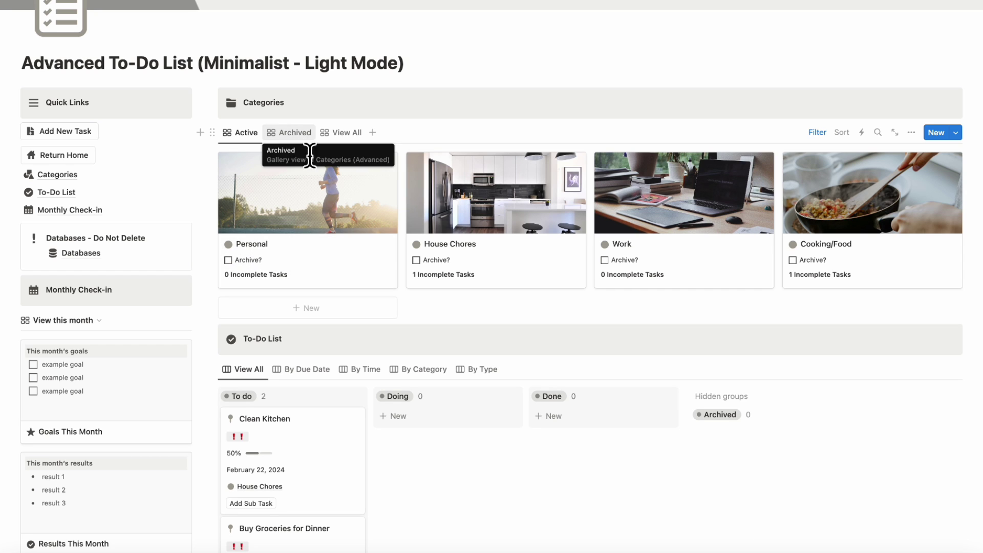
pyautogui.click(304, 133)
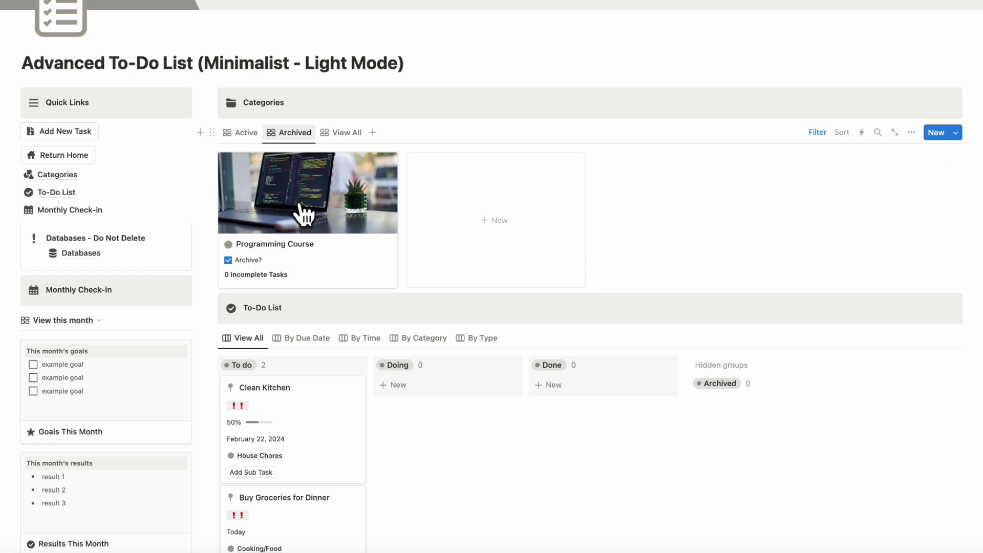
pyautogui.click(228, 260)
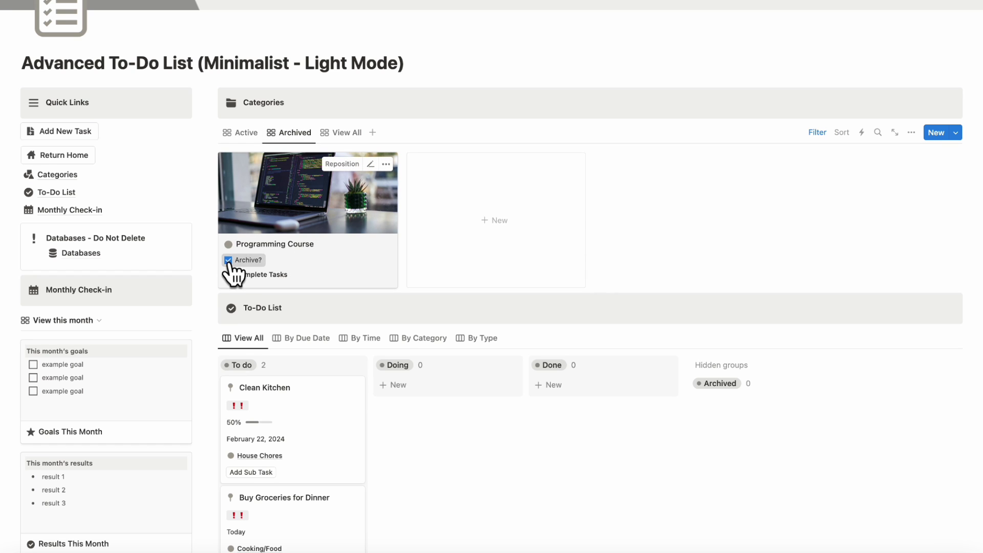
pyautogui.click(343, 135)
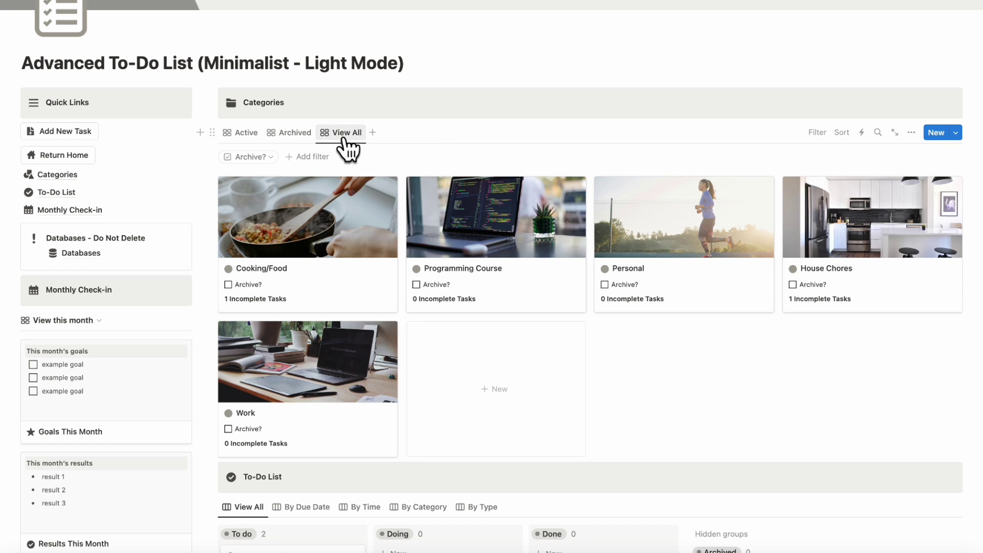
pyautogui.click(243, 132)
pyautogui.scroll(-6, 307, 246)
pyautogui.scroll(-1, 307, 246)
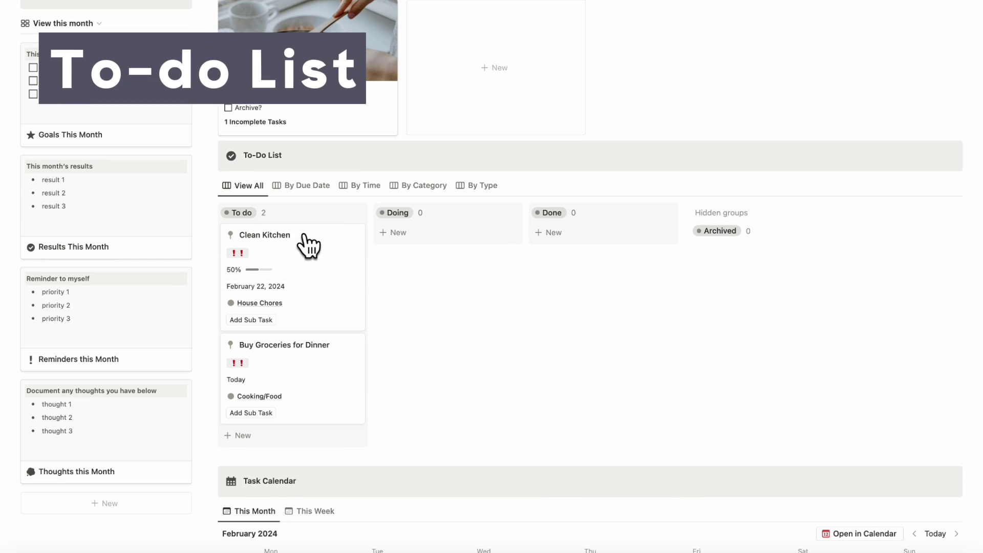